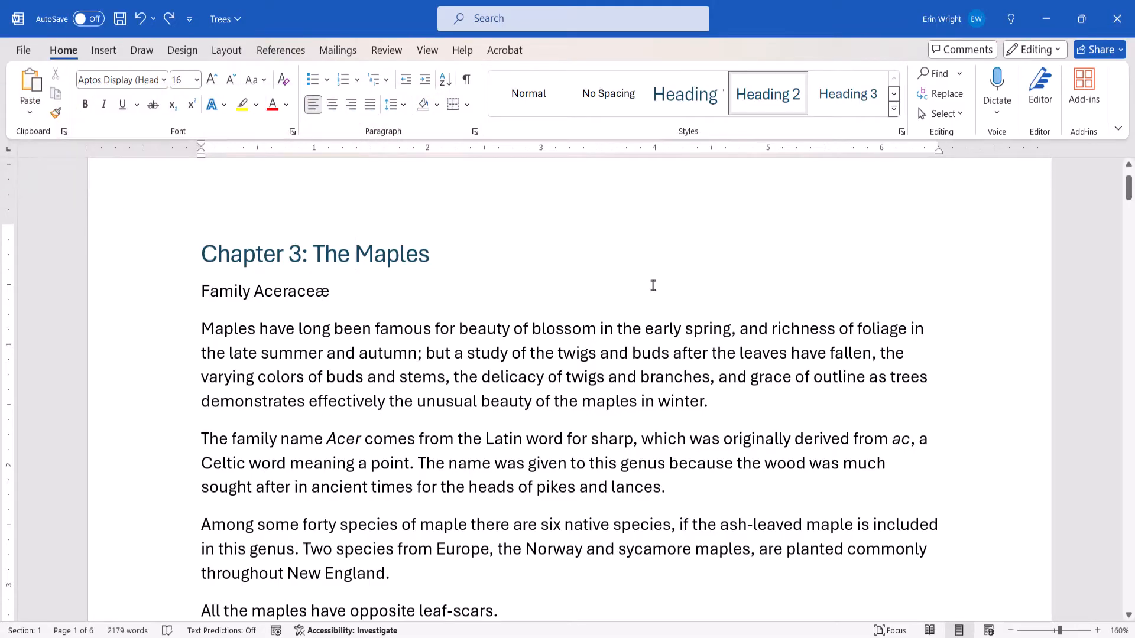
- Mark the word "Maples" in the Chapter 3 heading as a main index entry for the current page
{"action": "left_click_drag", "start_coordinate": [355, 254], "coordinate": [431, 255]}
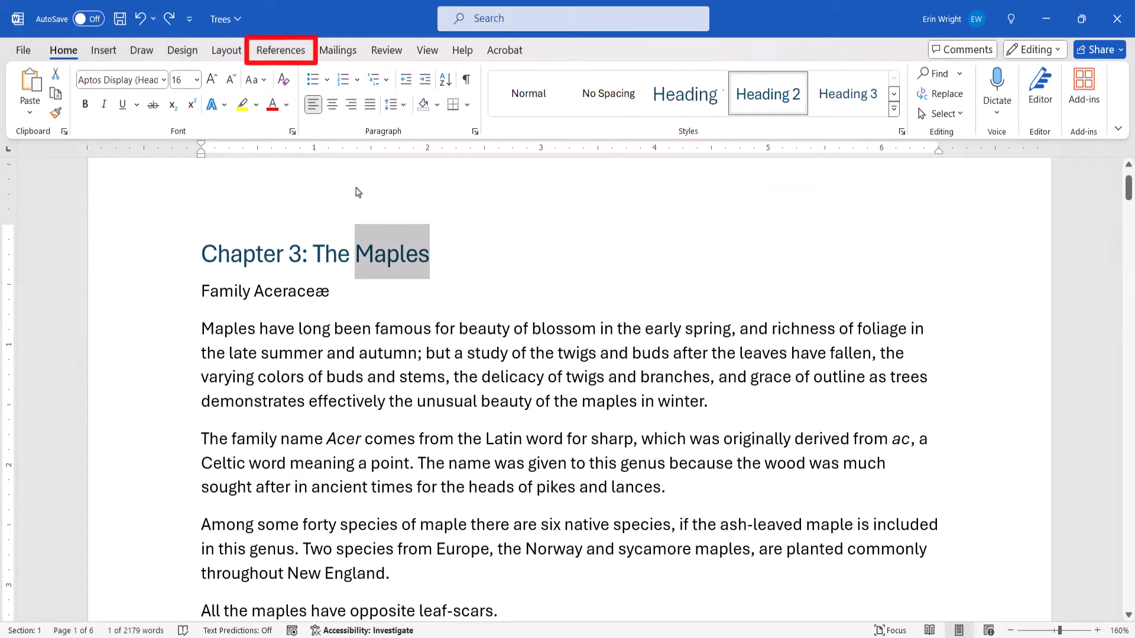
{"action": "left_click", "coordinate": [280, 51]}
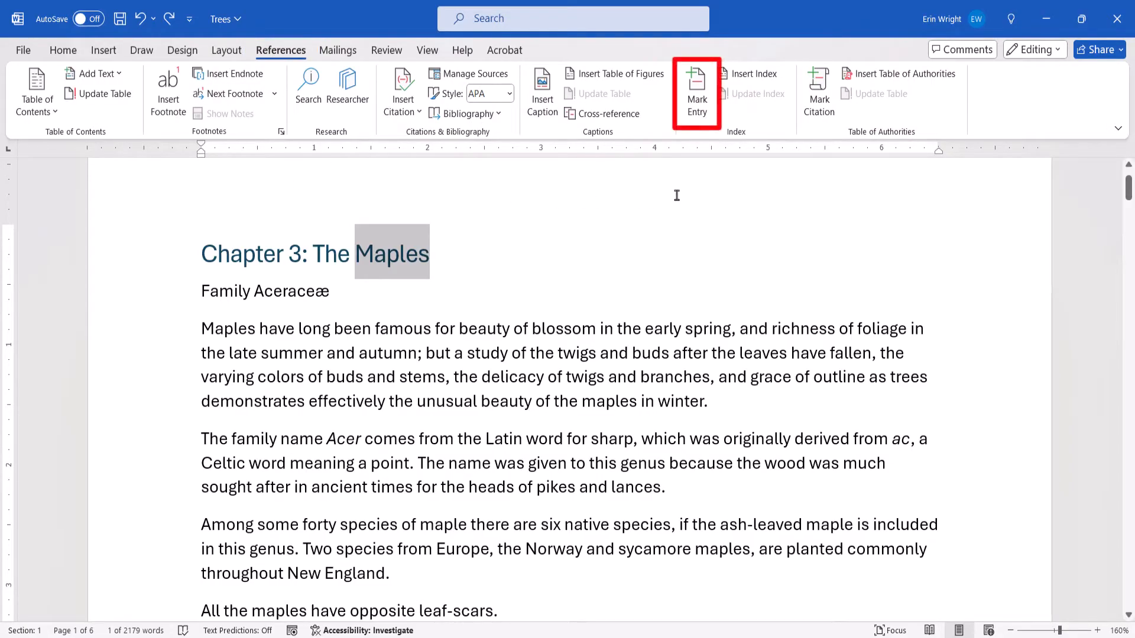
{"action": "left_click", "coordinate": [695, 101]}
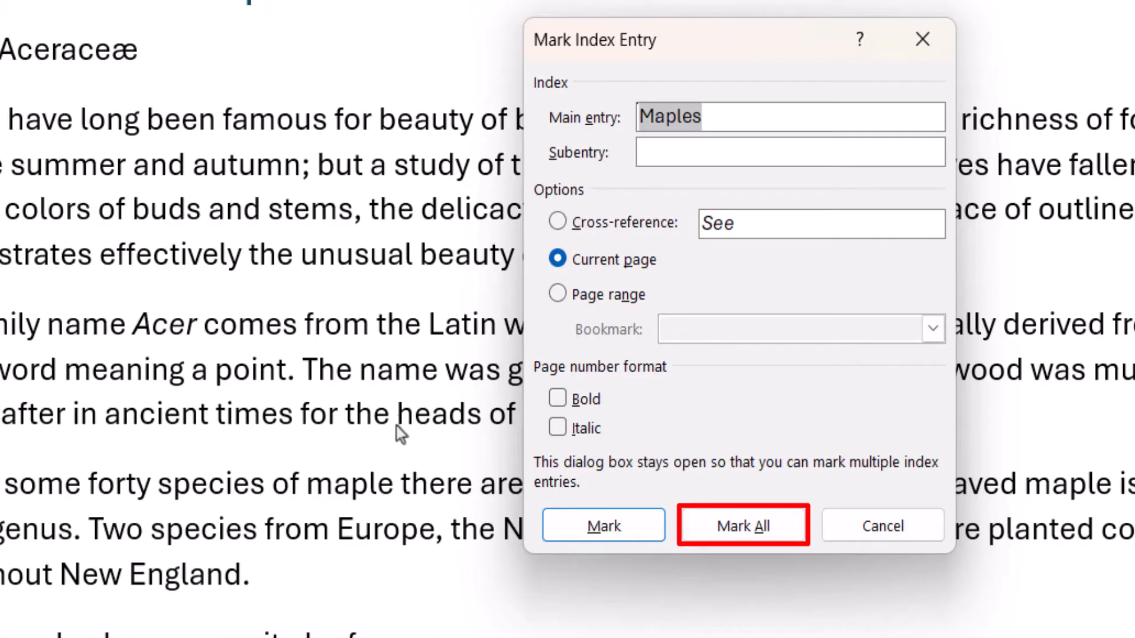
{"action": "left_click", "coordinate": [592, 535]}
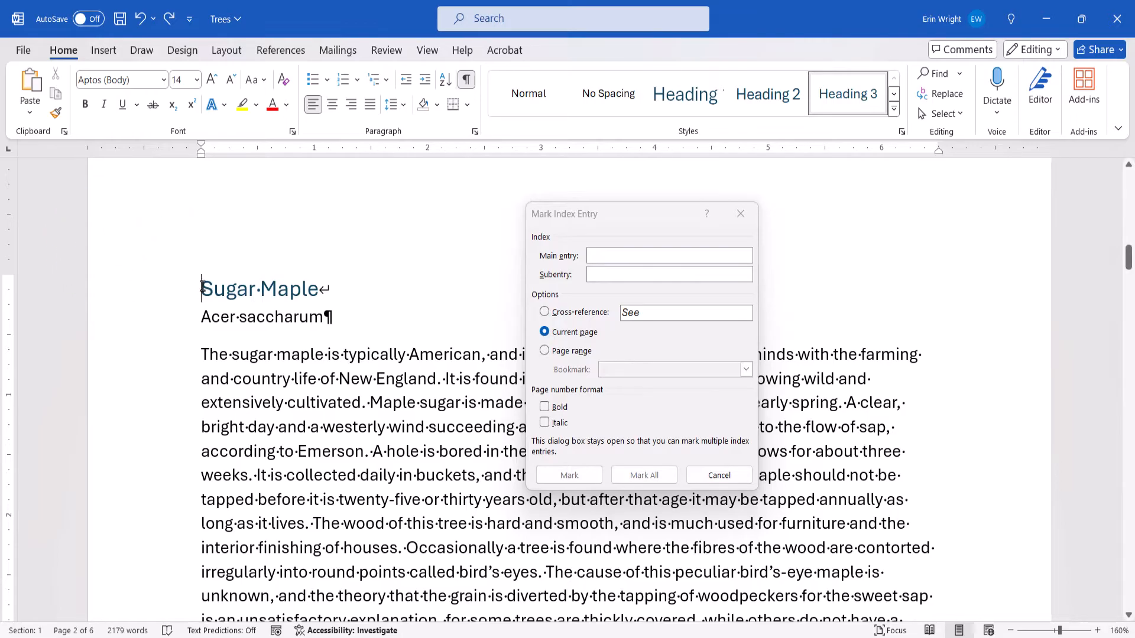
- Mark the "Sugar Maple" heading as an index subentry under the main entry "Maples"
{"action": "left_click_drag", "start_coordinate": [202, 288], "coordinate": [318, 302]}
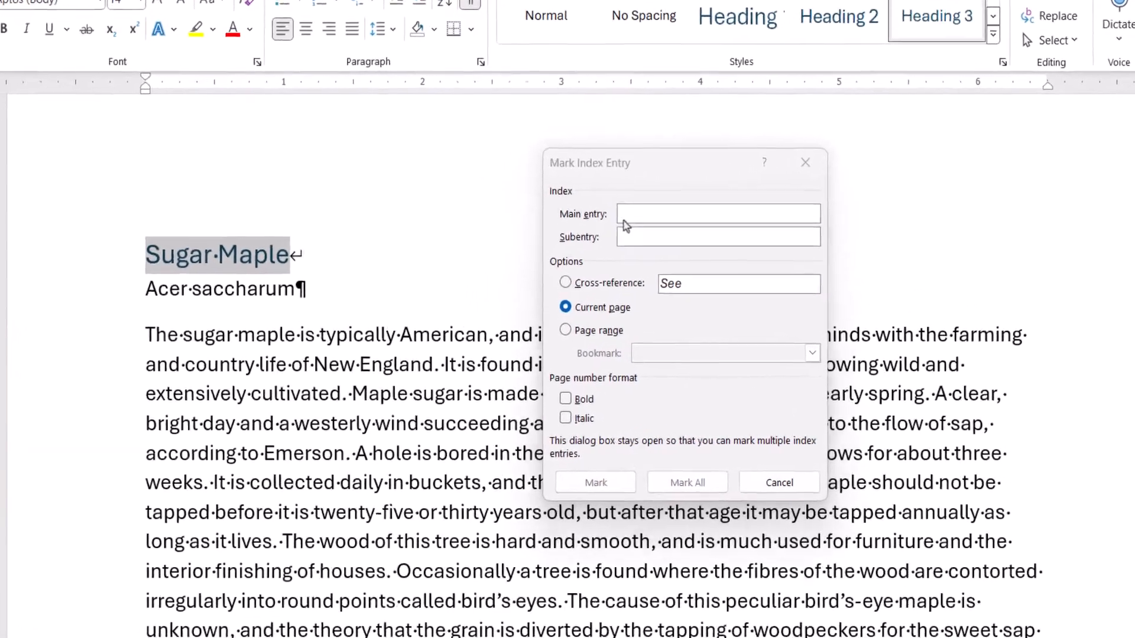
{"action": "left_click", "coordinate": [592, 258]}
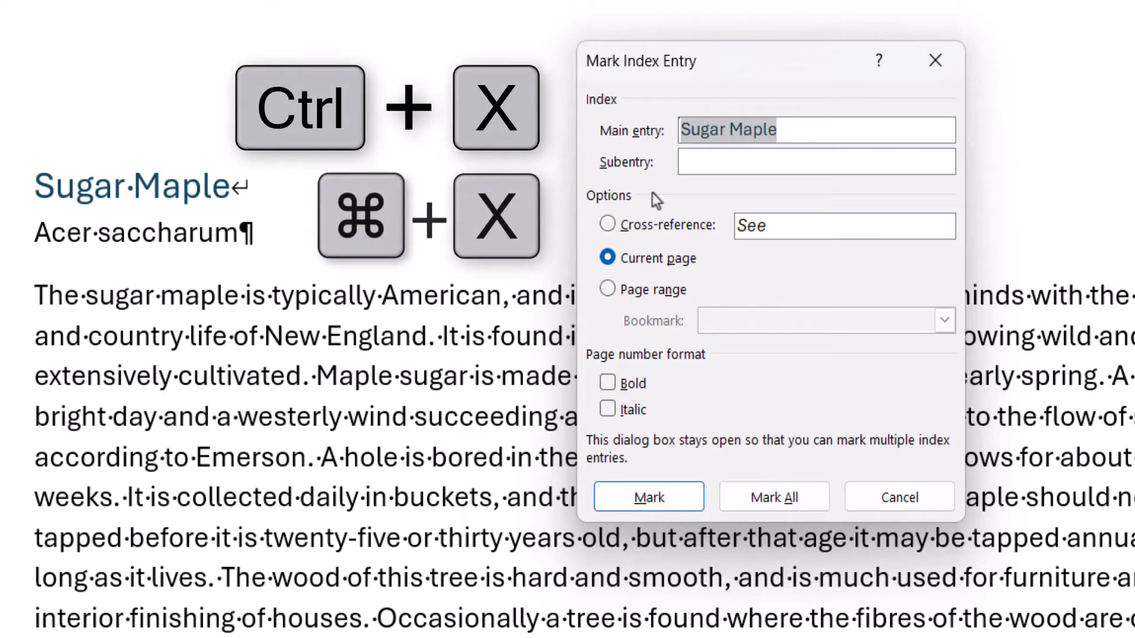
{"action": "key", "text": "ctrl+x"}
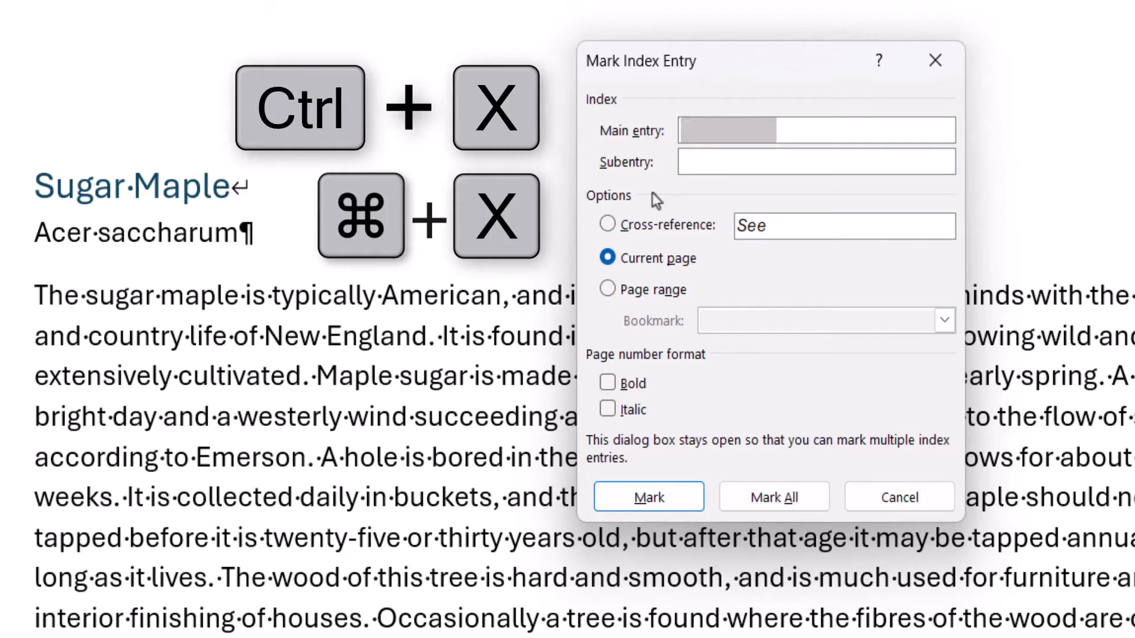
{"action": "left_click", "coordinate": [687, 165]}
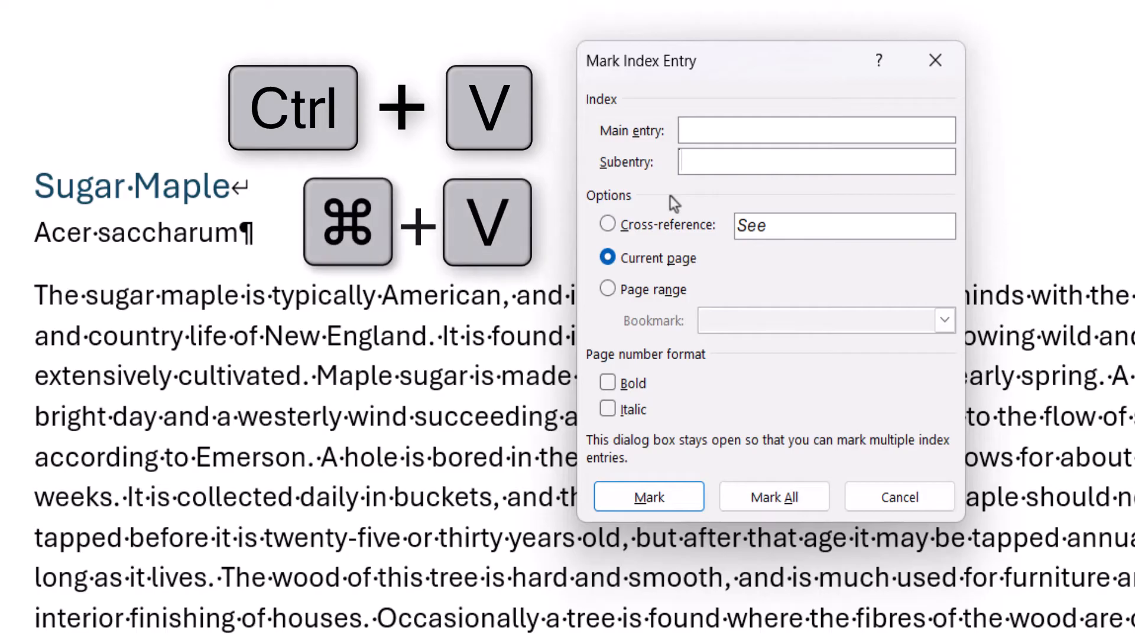
{"action": "key", "text": "ctrl+v"}
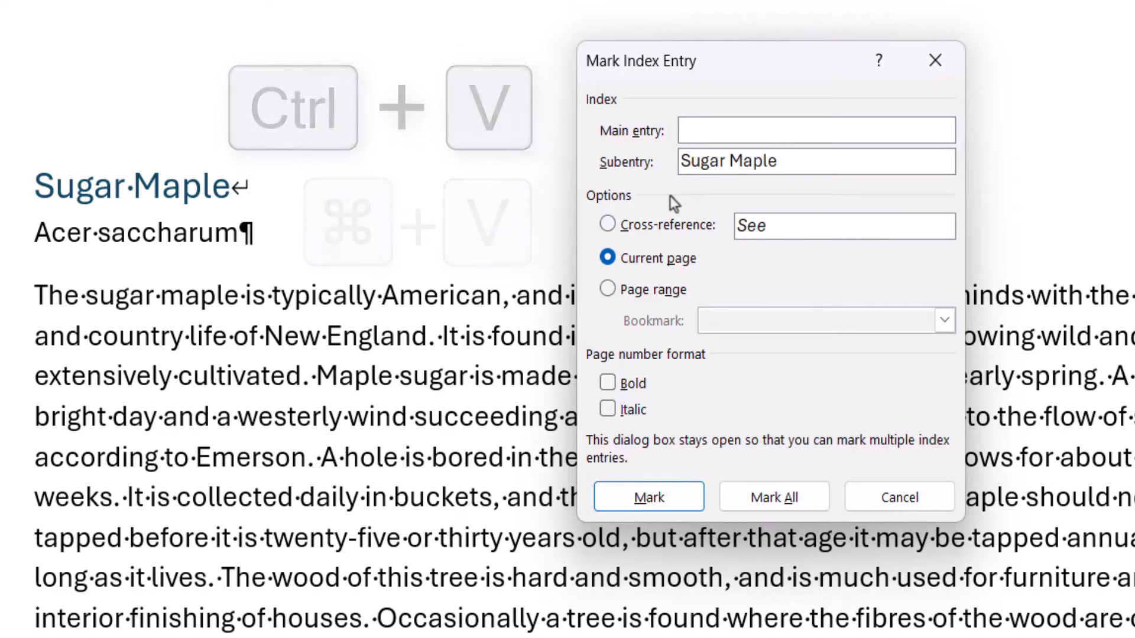
{"action": "left_click", "coordinate": [696, 138]}
{"action": "type", "text": "Maples"}
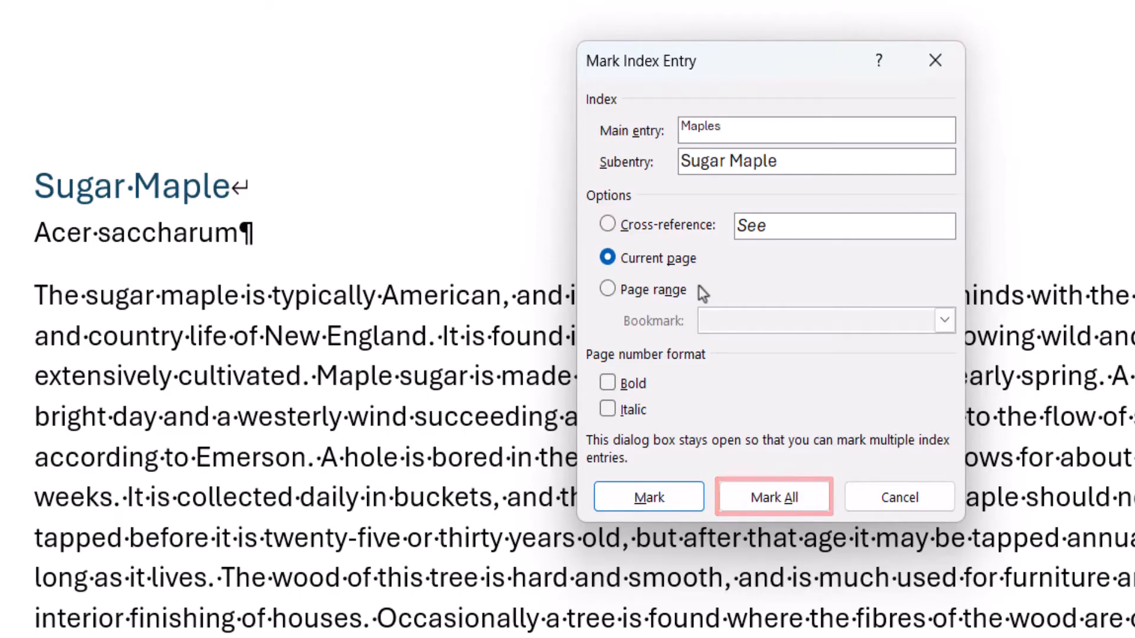
{"action": "left_click", "coordinate": [646, 486]}
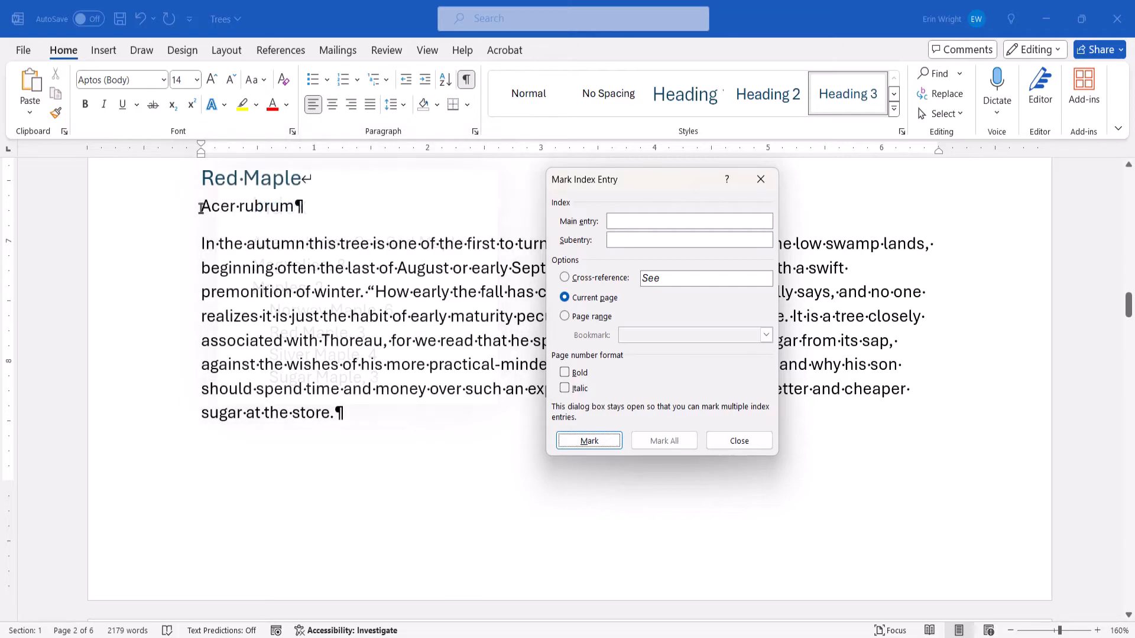
- Mark "Acer rubrum" under the Red Maple heading as an index entry with the cross-reference "See Red Maple", and hide the formatting marks
{"action": "left_click_drag", "start_coordinate": [201, 208], "coordinate": [294, 207]}
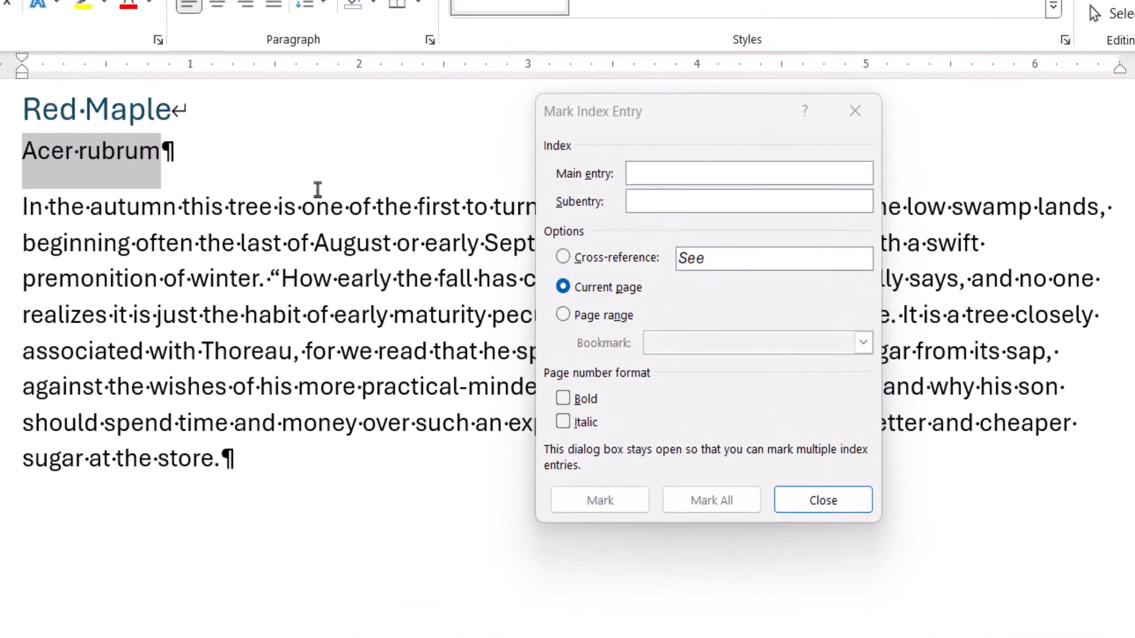
{"action": "left_click", "coordinate": [563, 261]}
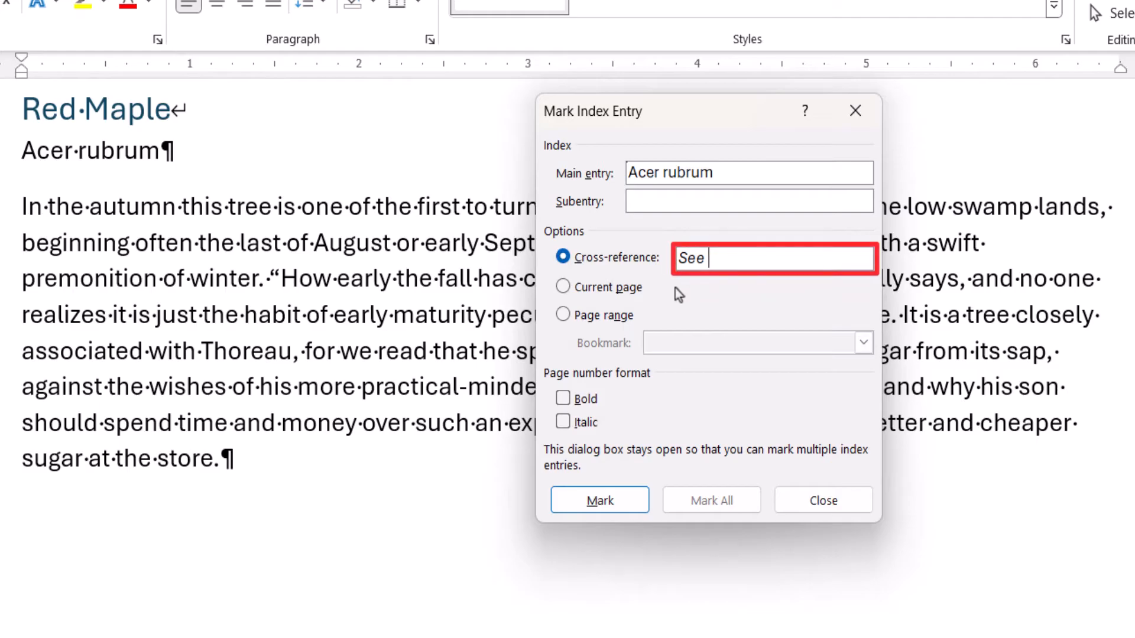
{"action": "type", "text": "Red M"}
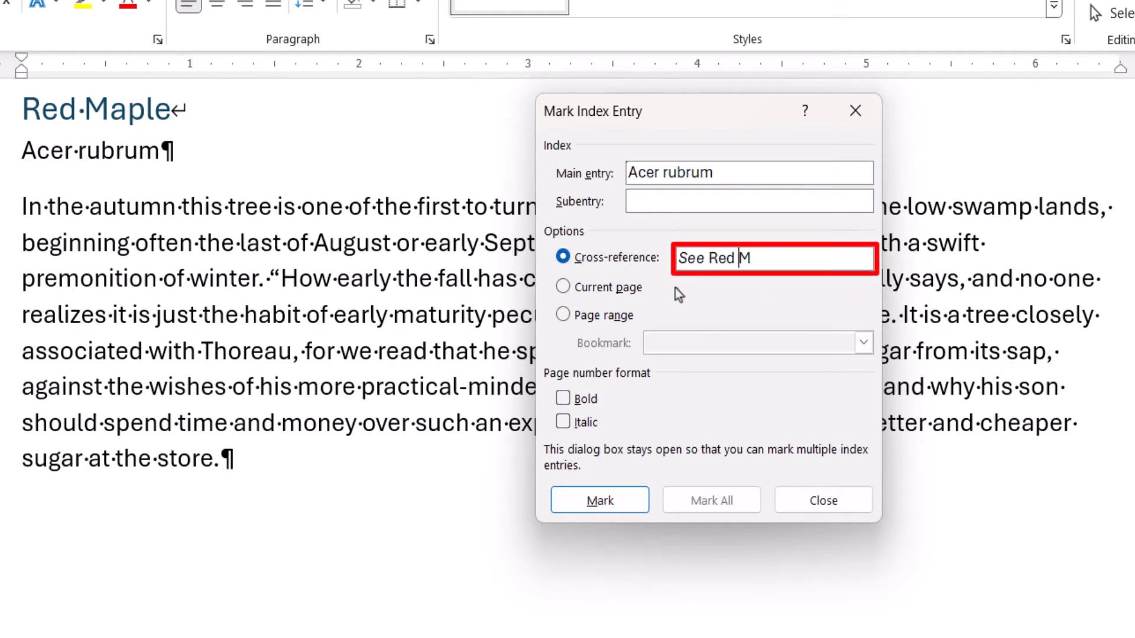
{"action": "type", "text": "aple"}
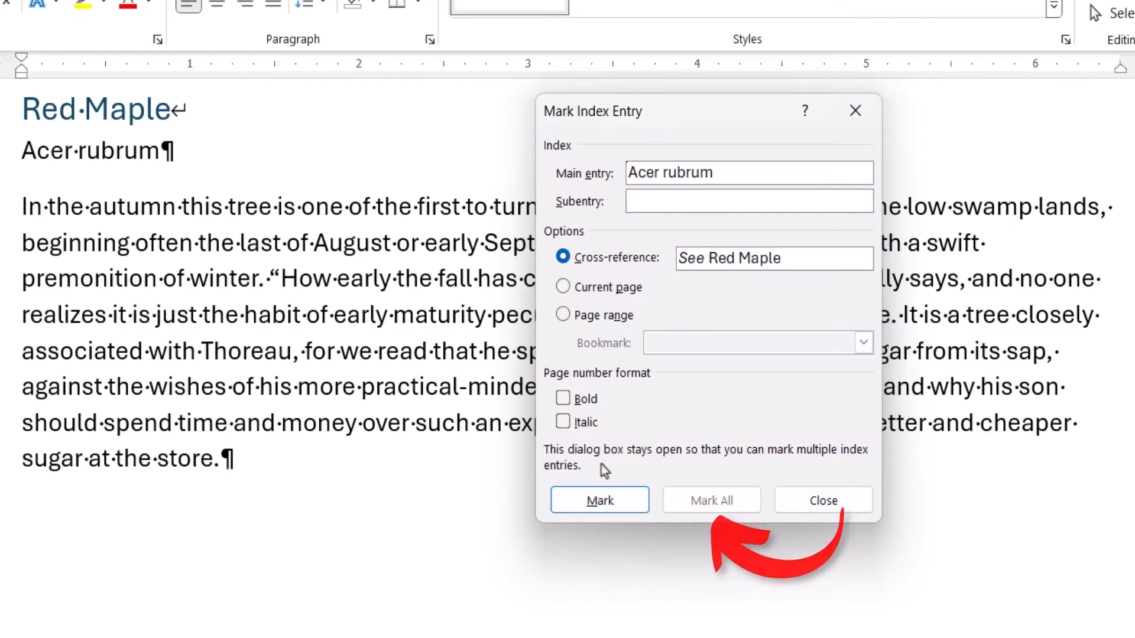
{"action": "left_click", "coordinate": [612, 501]}
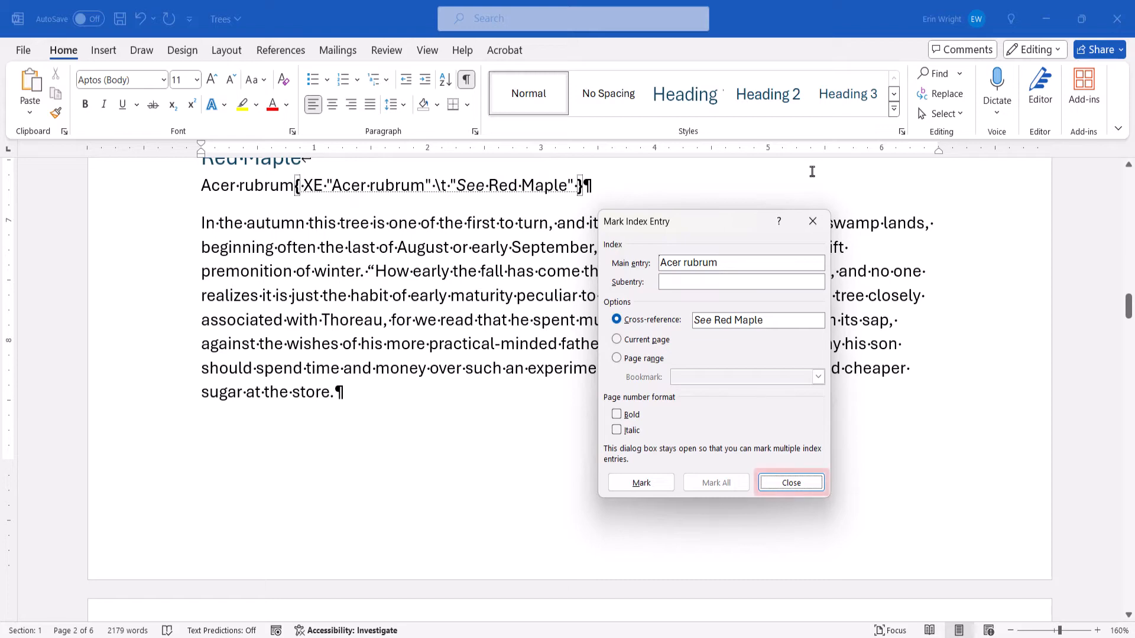
{"action": "left_click", "coordinate": [783, 485]}
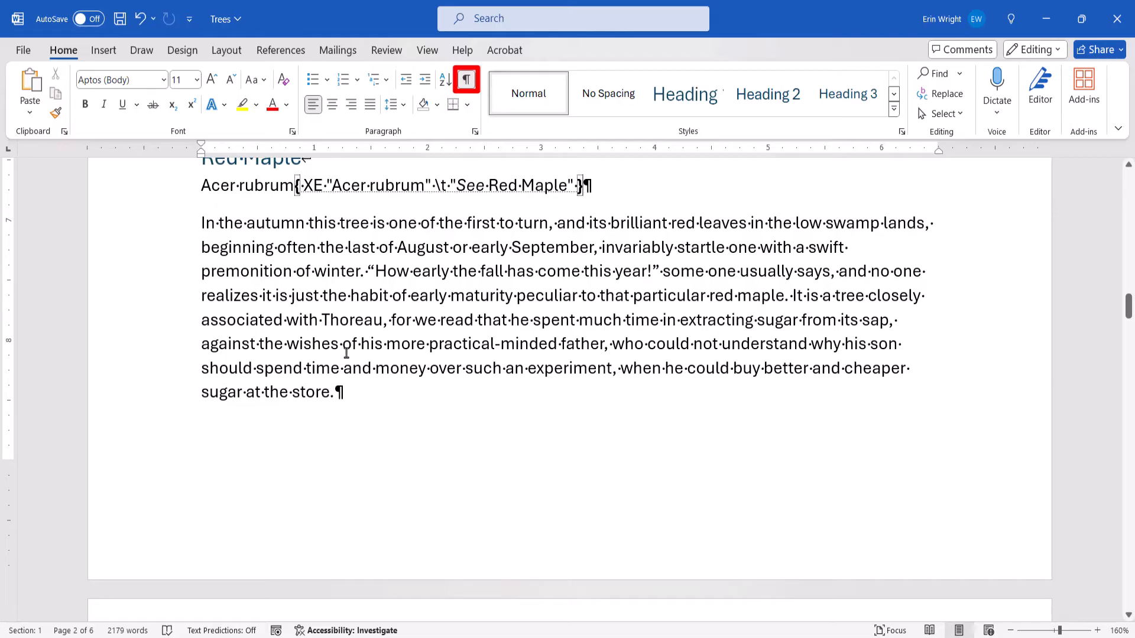
{"action": "left_click", "coordinate": [469, 81]}
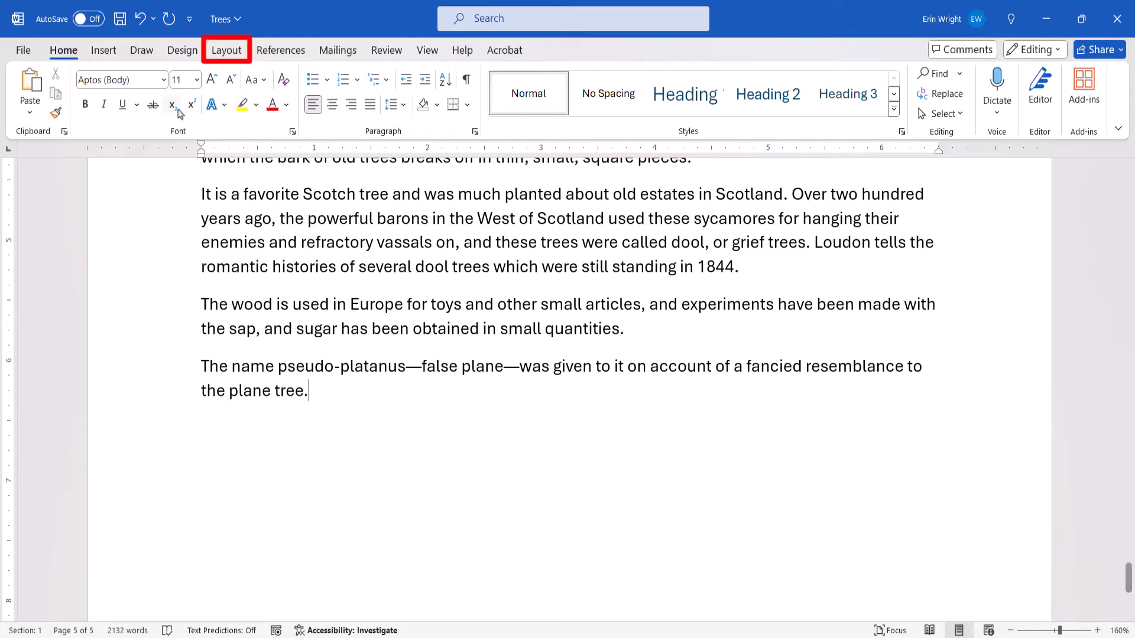
- Insert a Next Page section break after the last paragraph of the document
{"action": "left_click", "coordinate": [227, 55]}
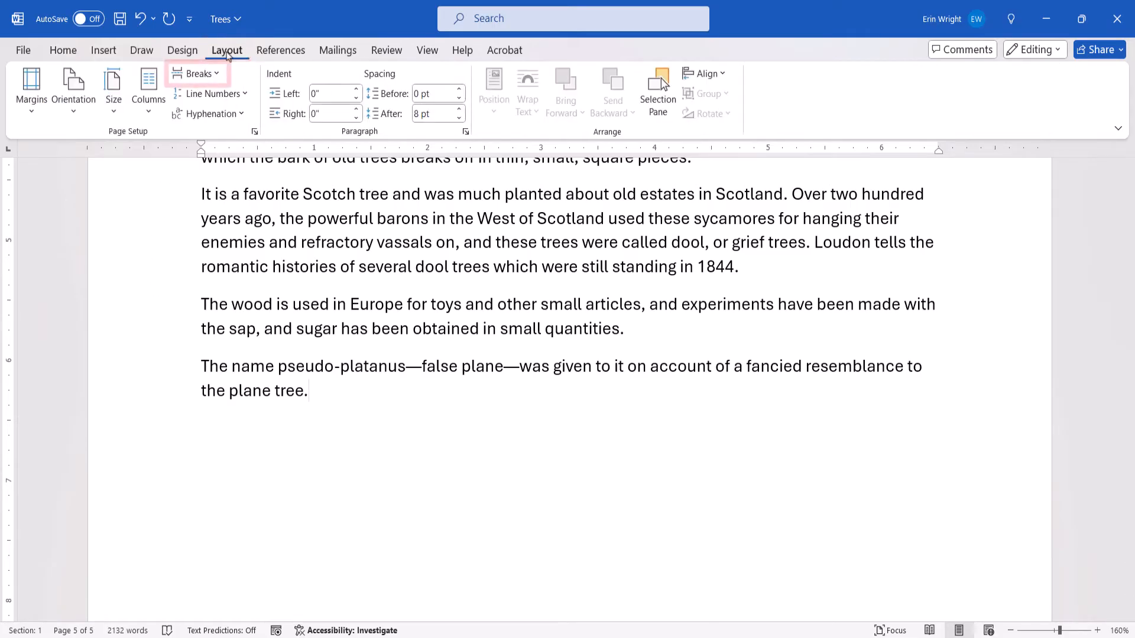
{"action": "left_click", "coordinate": [204, 73]}
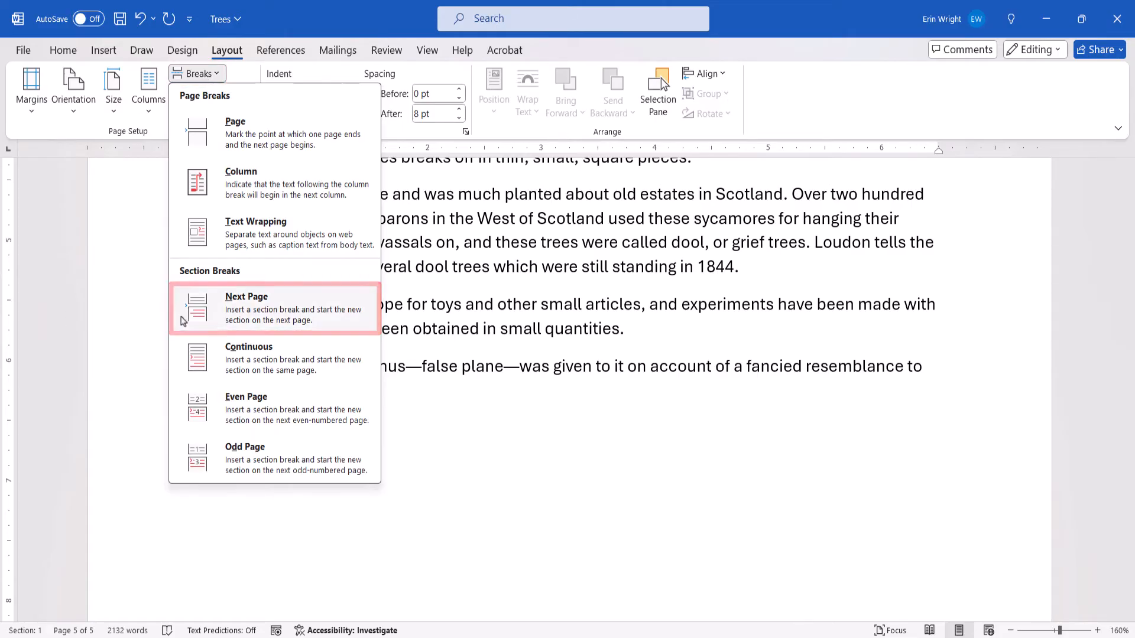
{"action": "left_click", "coordinate": [222, 314]}
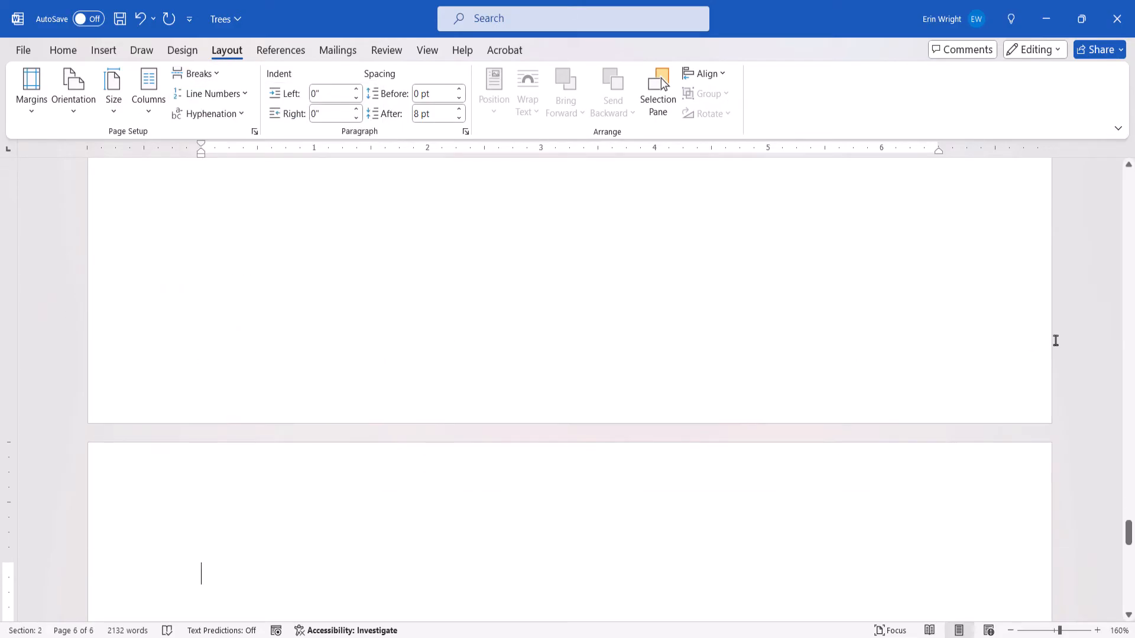
- Add the title "Index" at the start of the new page and format it with the Heading 2 style
{"action": "left_click_drag", "start_coordinate": [1128, 531], "coordinate": [1129, 556]}
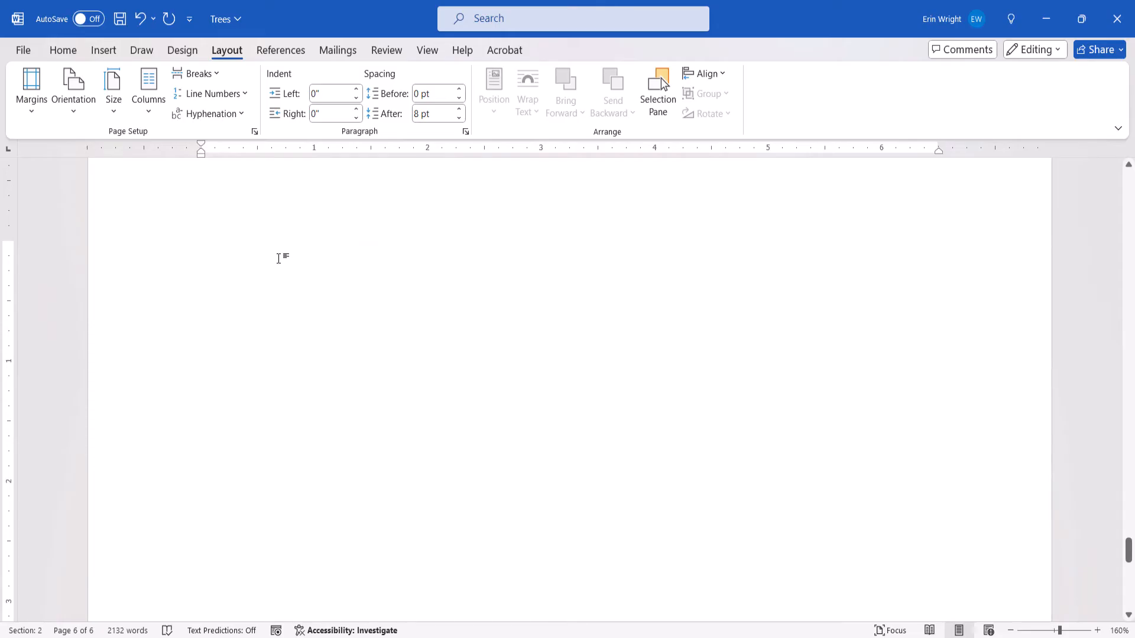
{"action": "type", "text": "Index"}
{"action": "left_click_drag", "start_coordinate": [198, 250], "coordinate": [238, 255]}
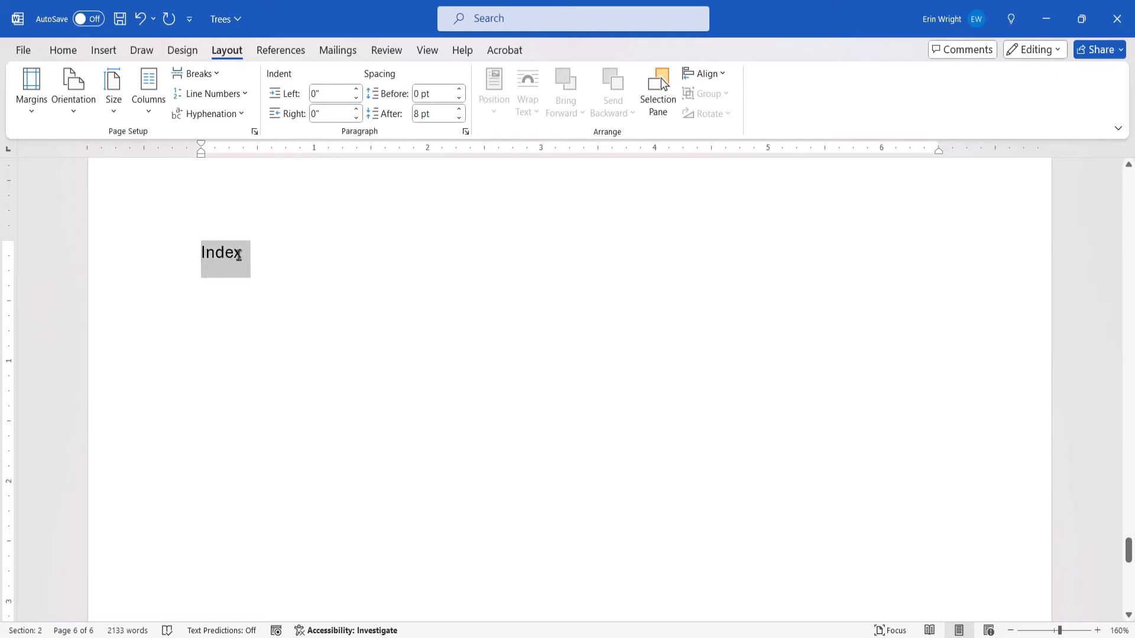
{"action": "right_click", "coordinate": [239, 256]}
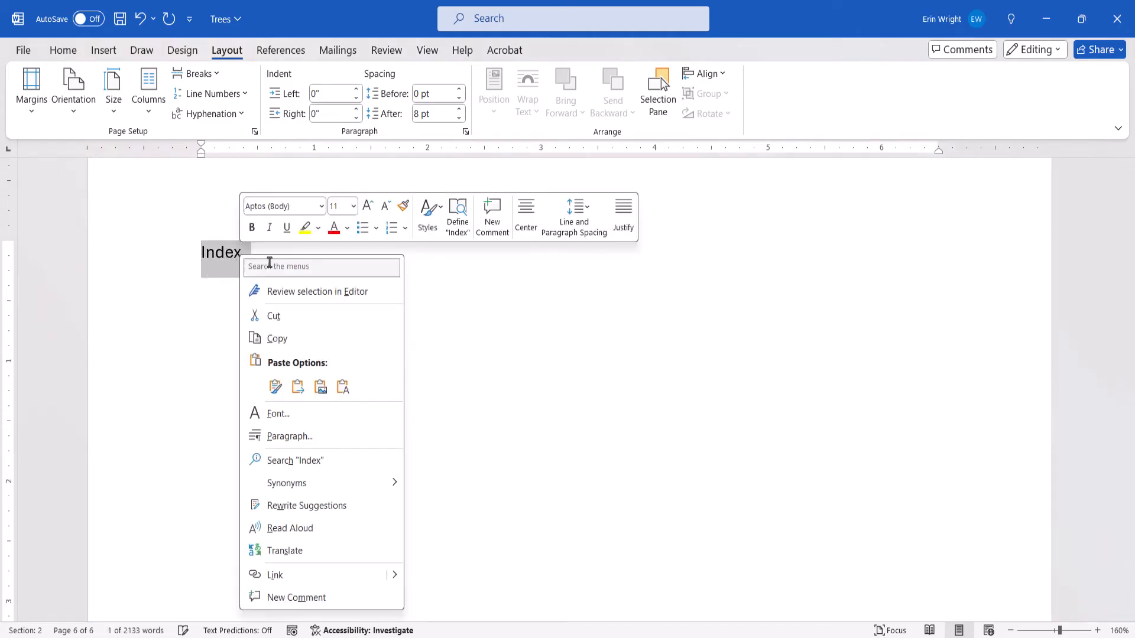
{"action": "left_click", "coordinate": [427, 214]}
{"action": "left_click", "coordinate": [686, 273]}
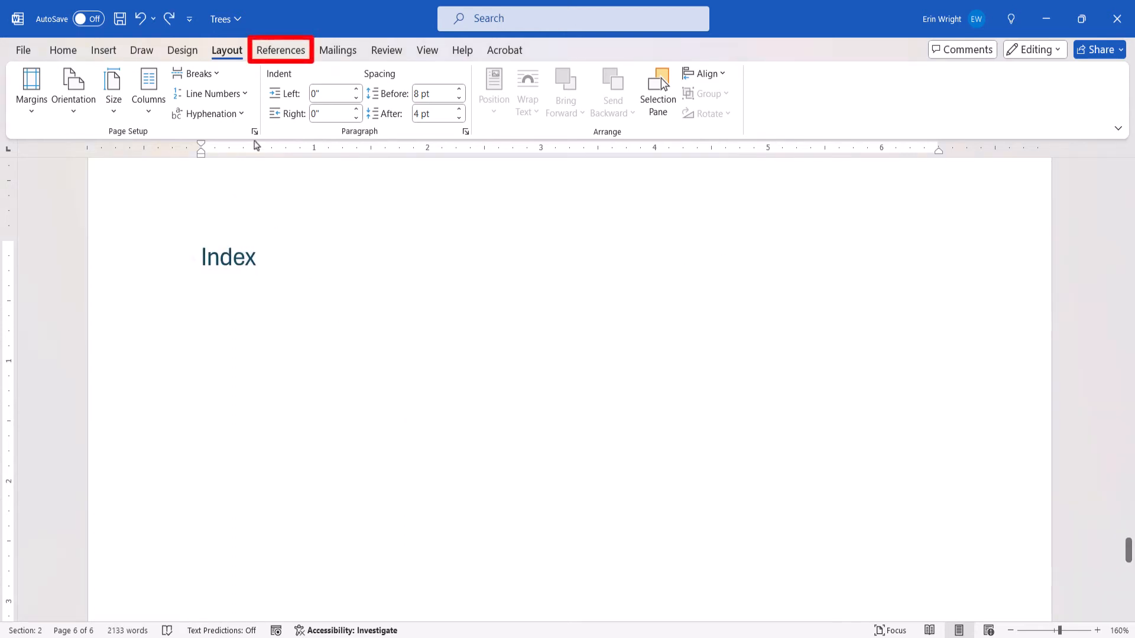
- Insert an indented, one-column index in the From template format on the Index page
{"action": "left_click", "coordinate": [279, 52]}
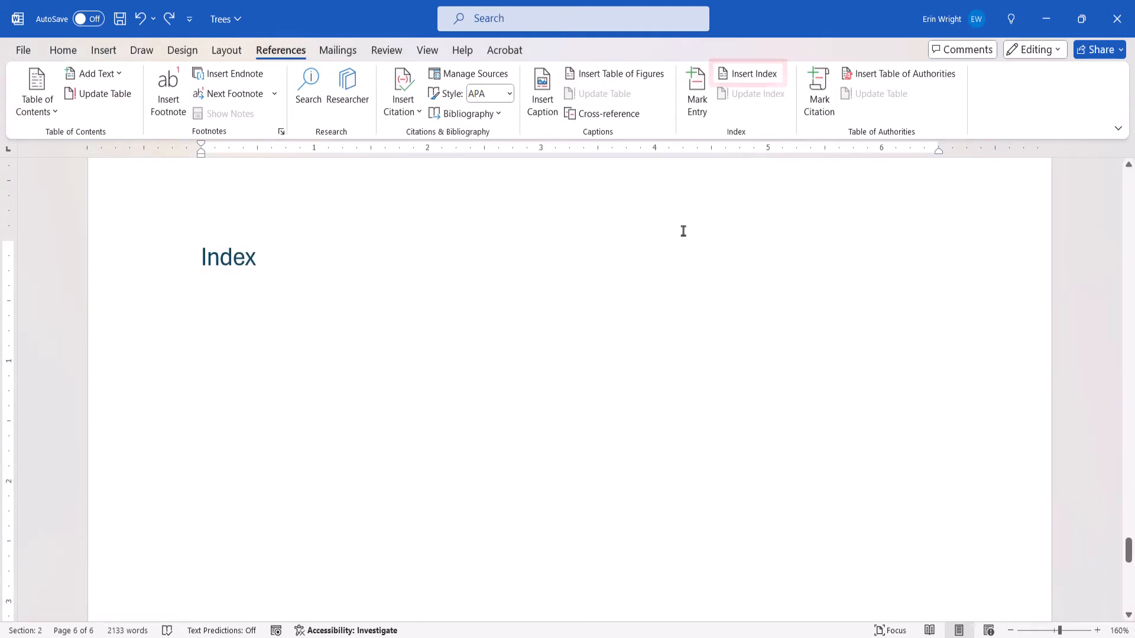
{"action": "left_click", "coordinate": [752, 74]}
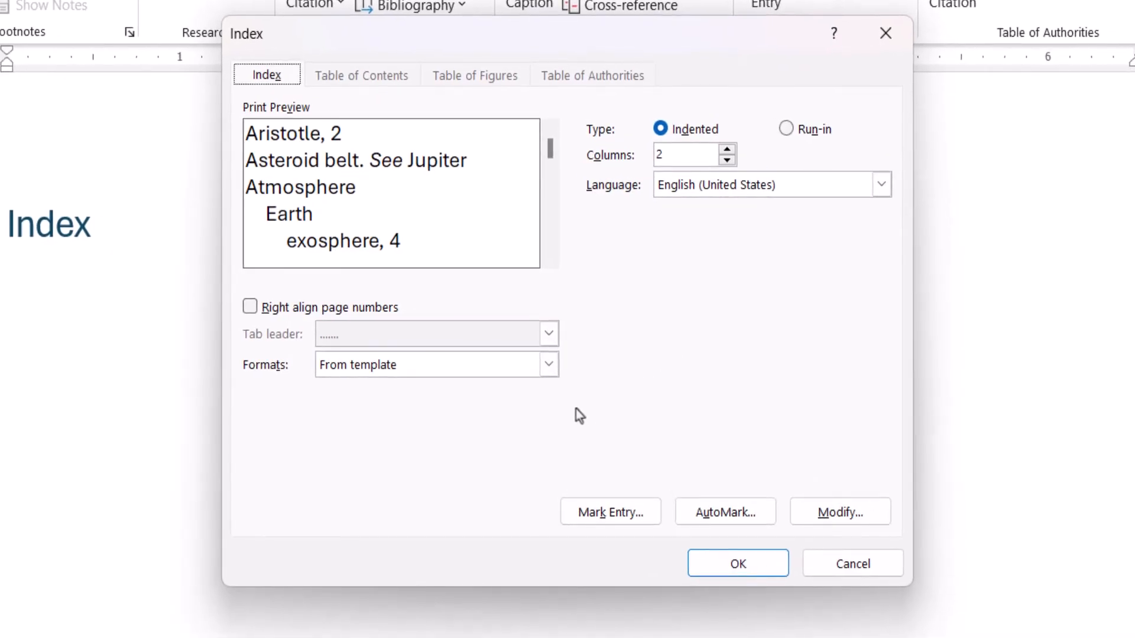
{"action": "left_click", "coordinate": [547, 371]}
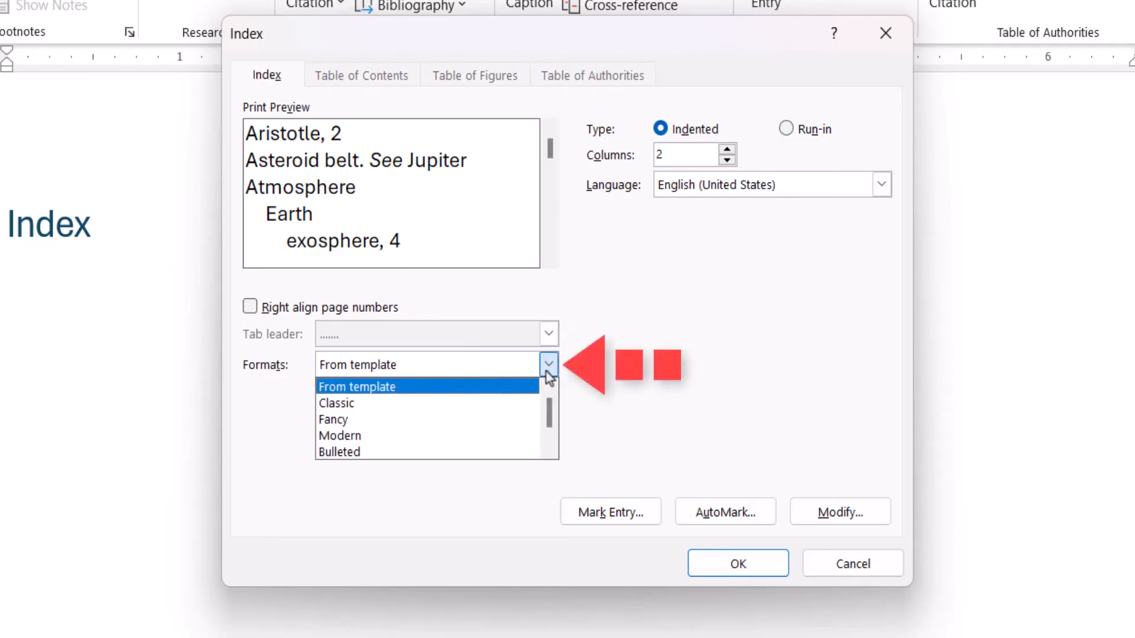
{"action": "left_click", "coordinate": [548, 372]}
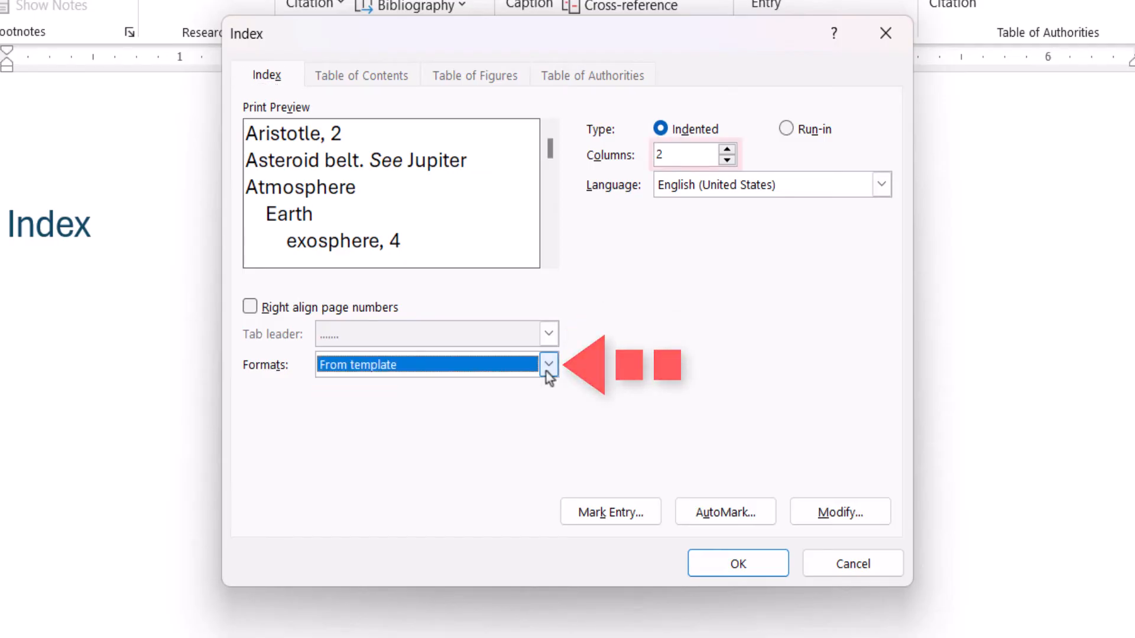
{"action": "left_click", "coordinate": [727, 159]}
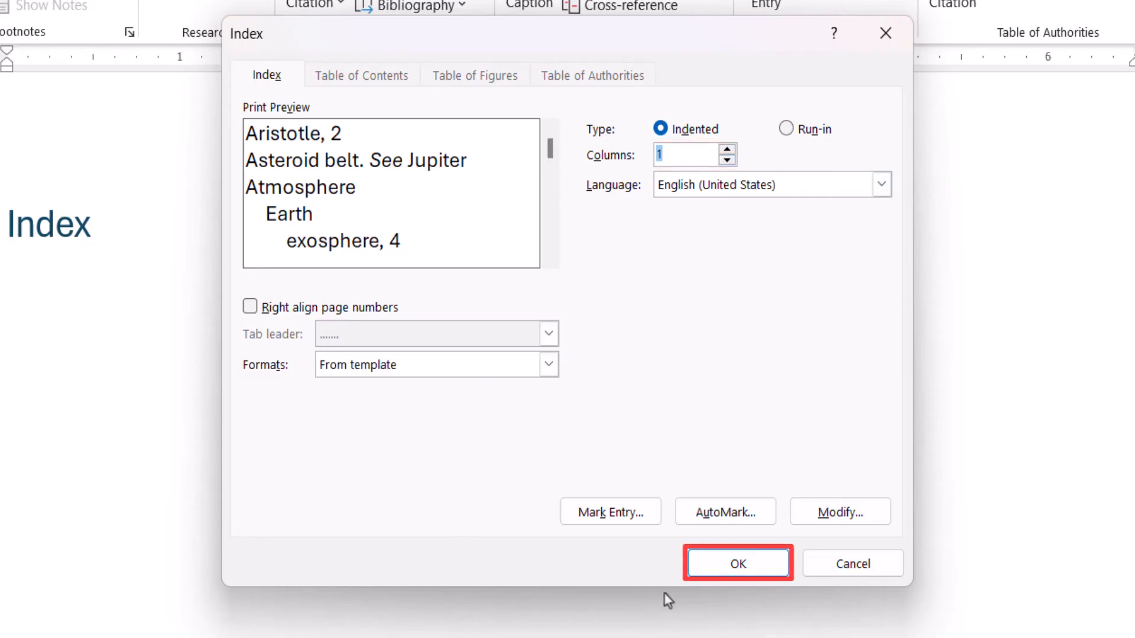
{"action": "left_click", "coordinate": [712, 568]}
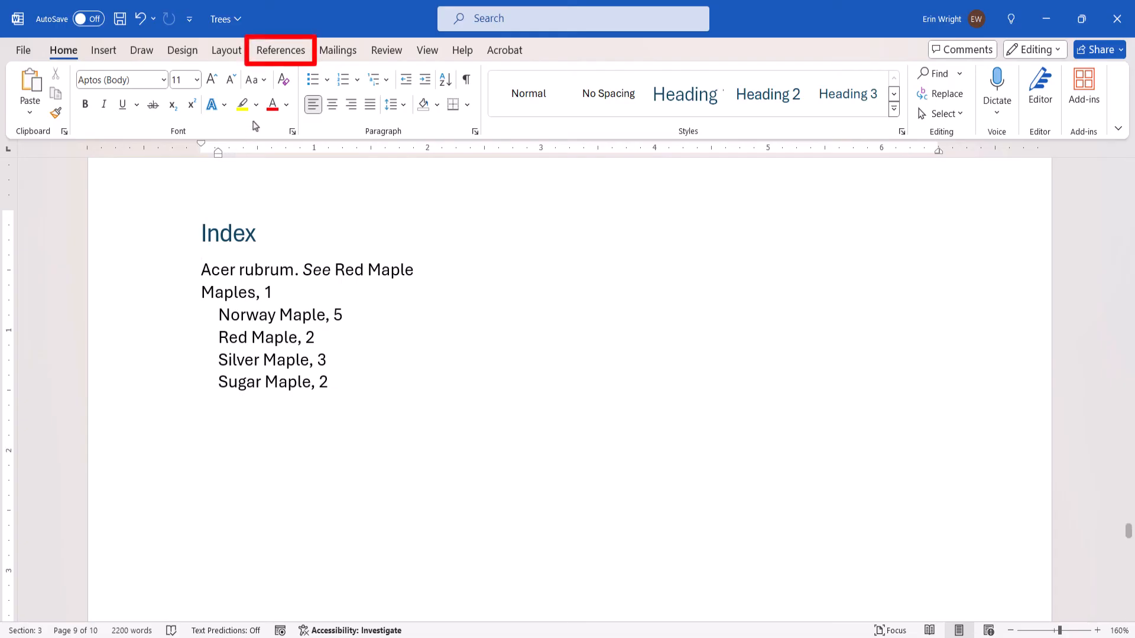
- Update the index to reflect the current marked entries and page numbers
{"action": "left_click", "coordinate": [280, 51]}
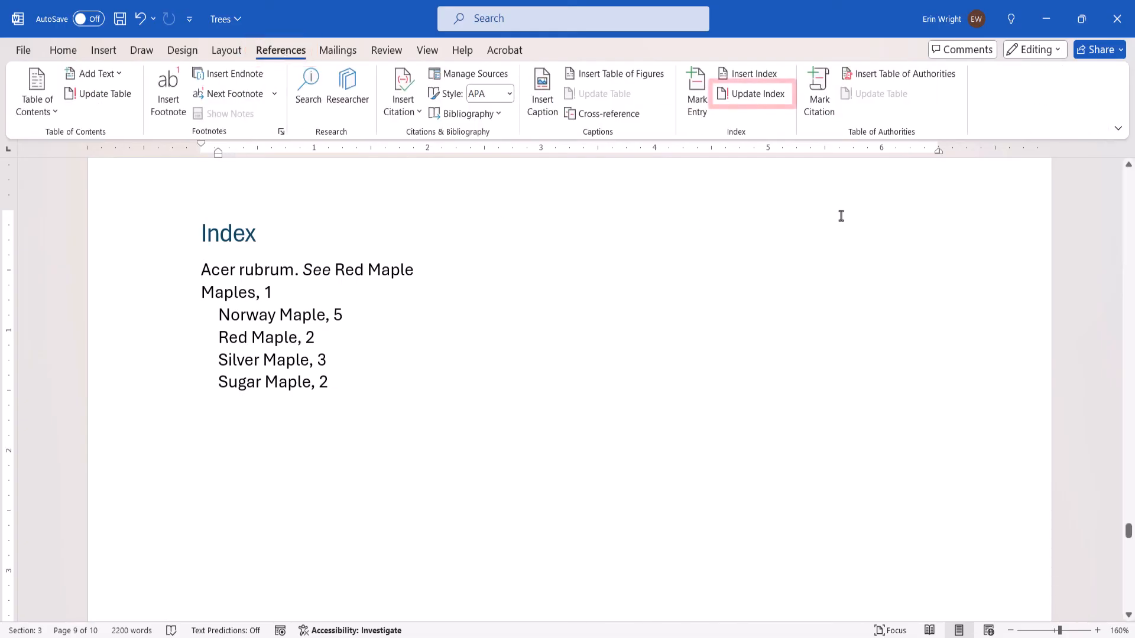
{"action": "left_click", "coordinate": [753, 94]}
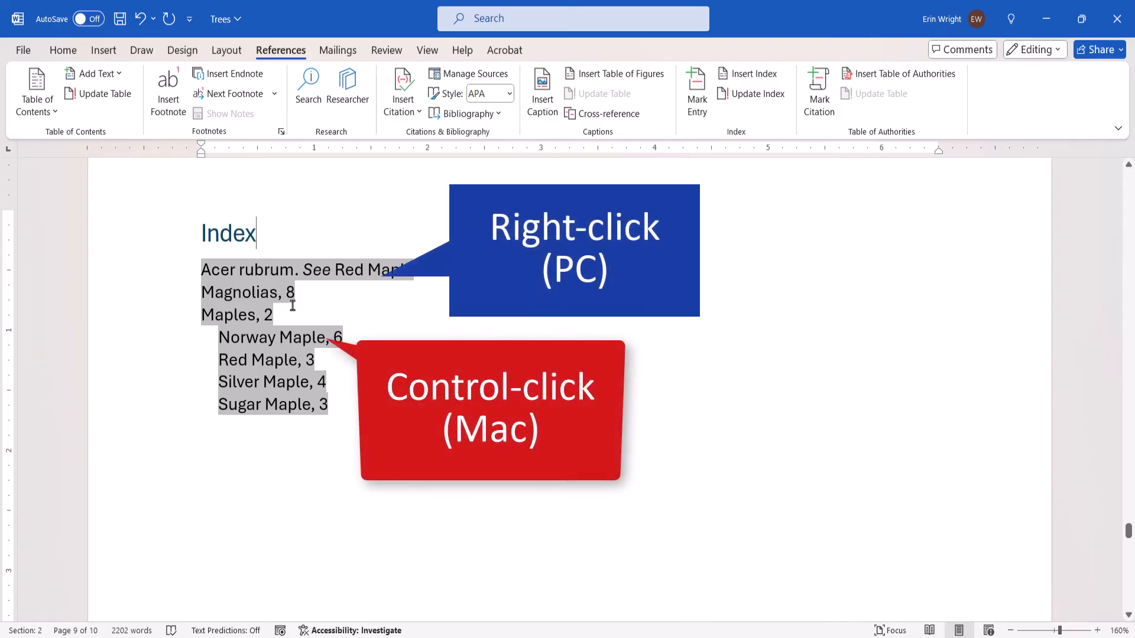
{"action": "right_click", "coordinate": [277, 283]}
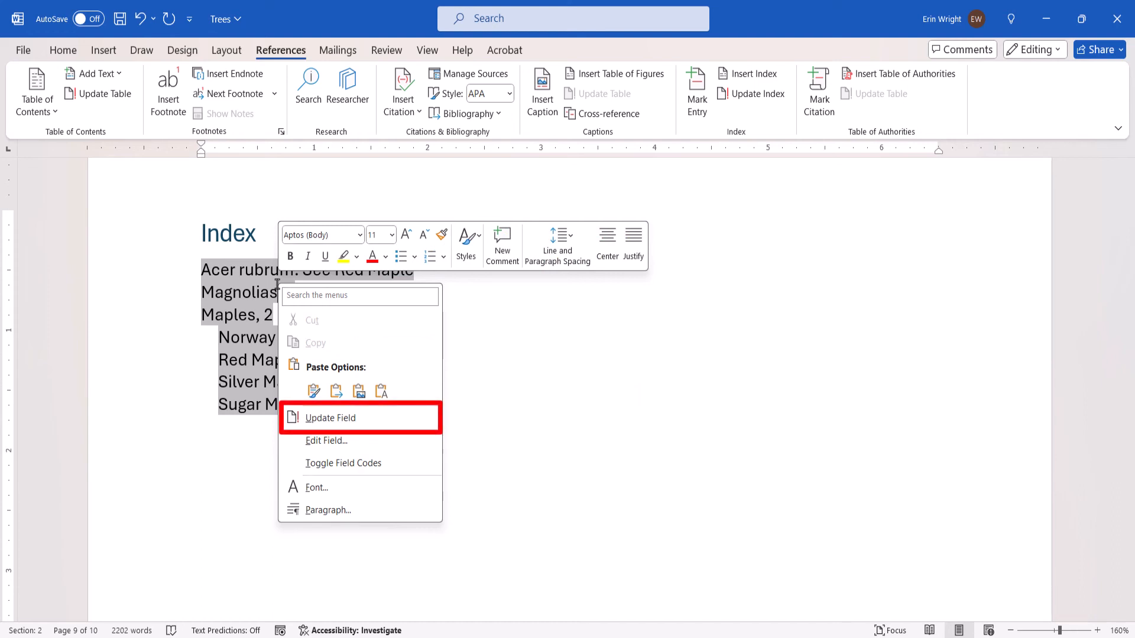
{"action": "left_click", "coordinate": [488, 300]}
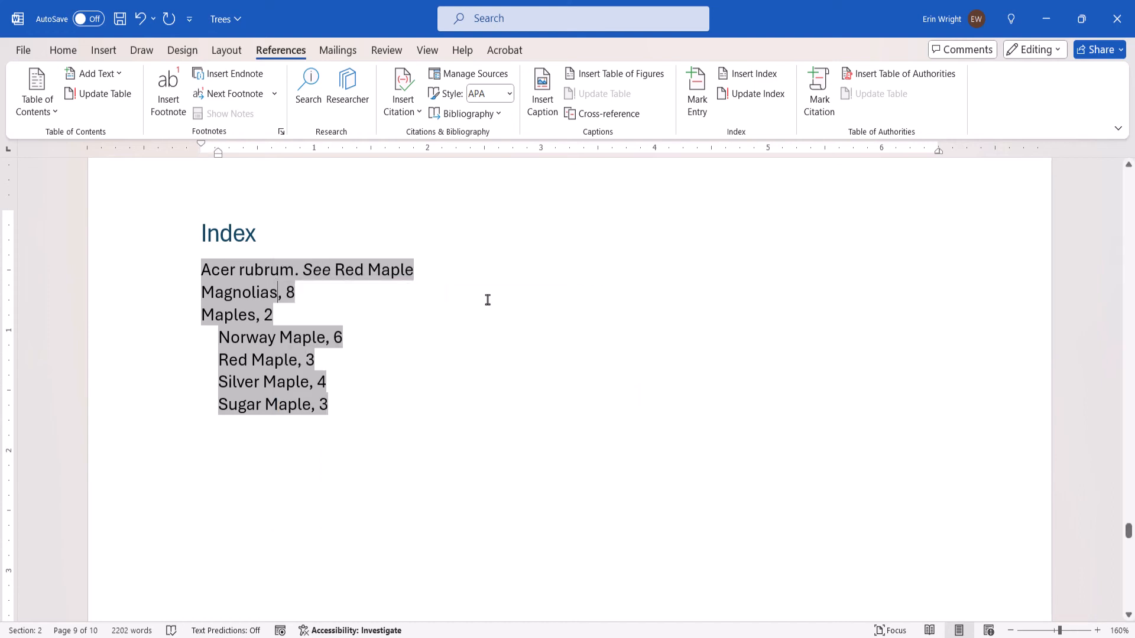
{"action": "left_click", "coordinate": [495, 446]}
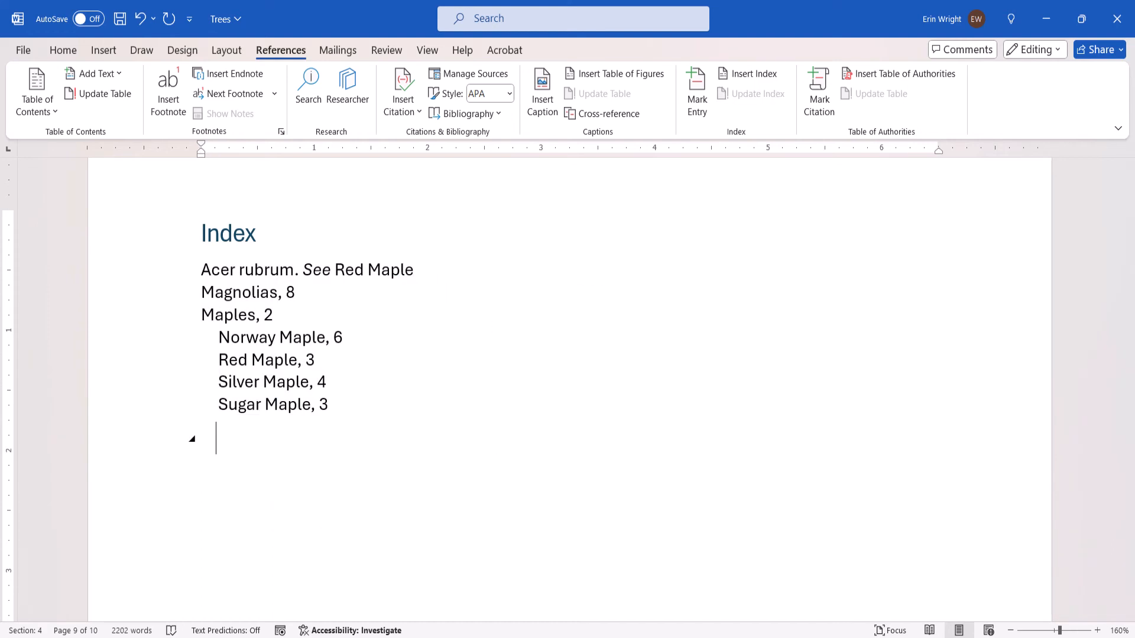